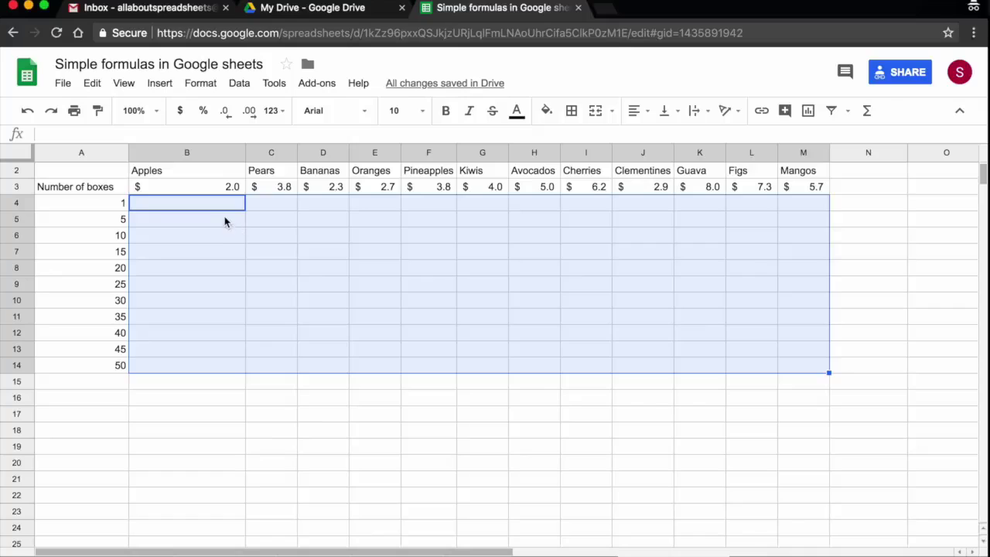
Step: Review the fruit names and prices per box in rows 2 and 3 and the box quantities in column A
scroll(234, 238, up, 1)
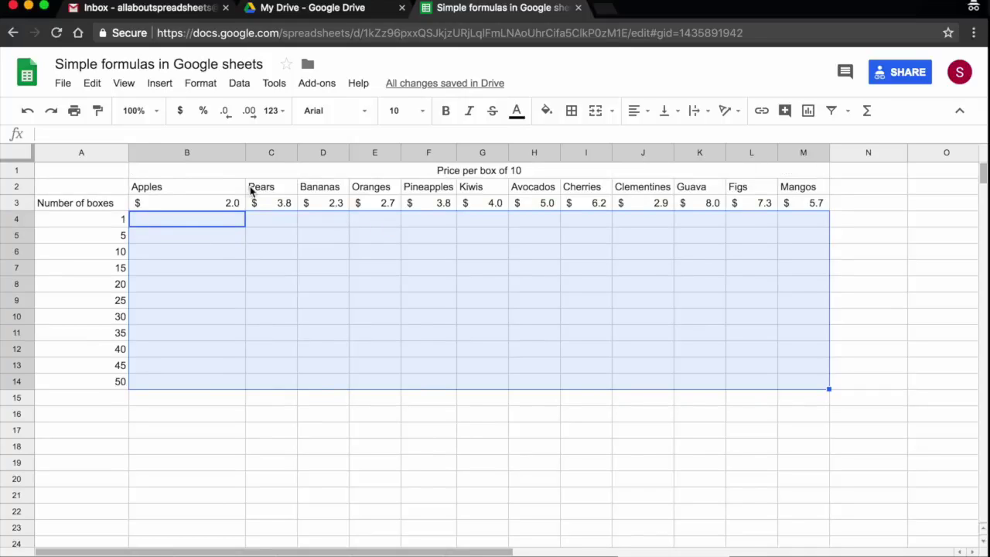
click(201, 192)
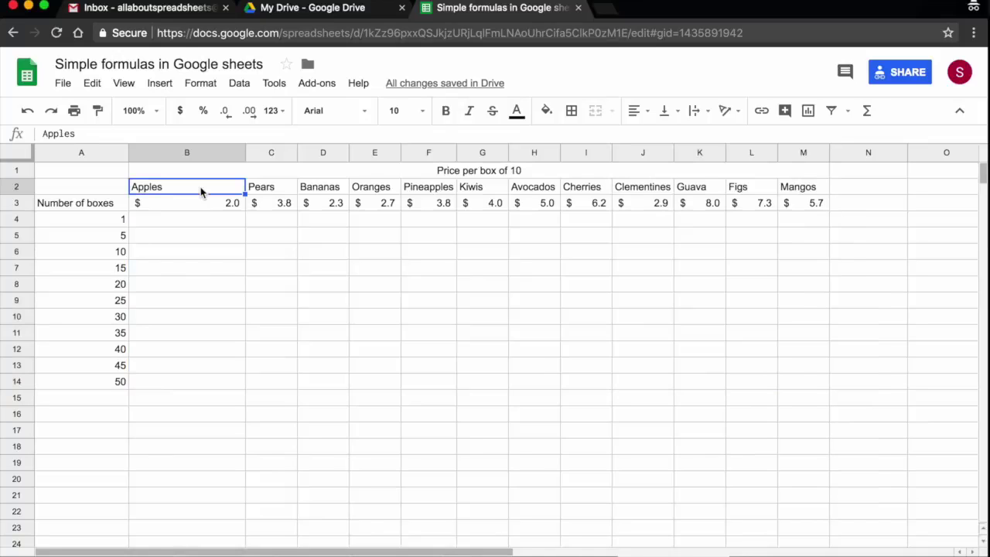
key(Right)
key(Right)
key(Down)
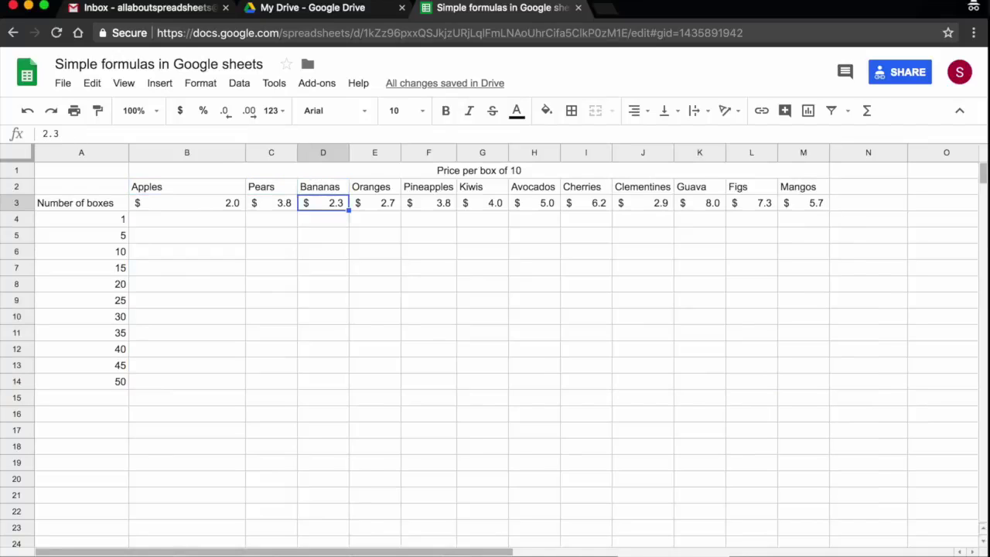
key(Left)
key(Left)
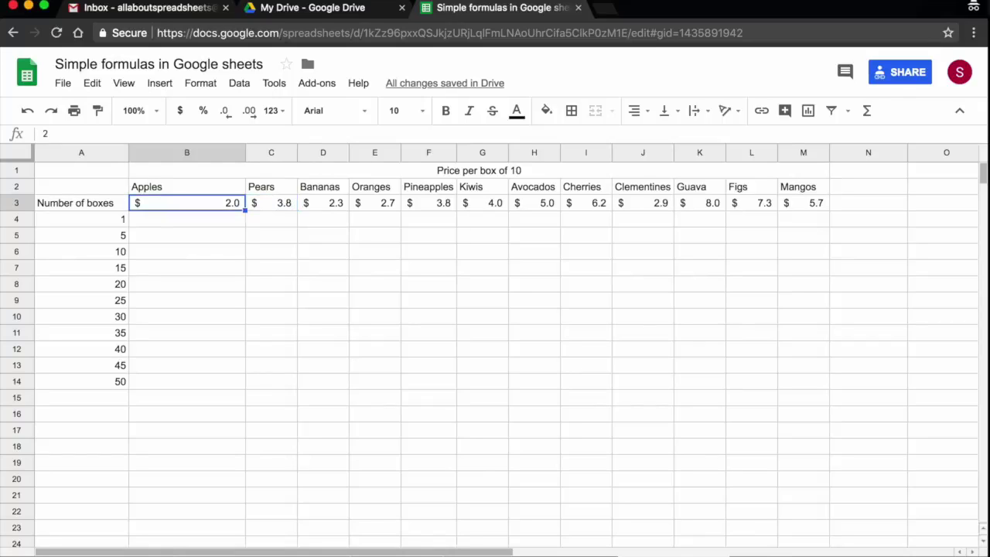
key(Left)
key(Down)
key(Down)
key(Down)
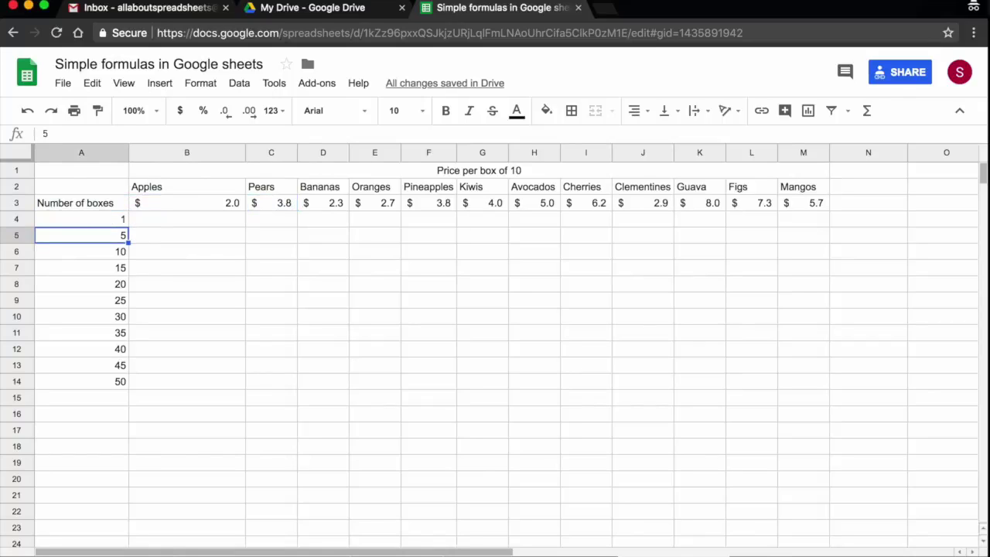
key(Down)
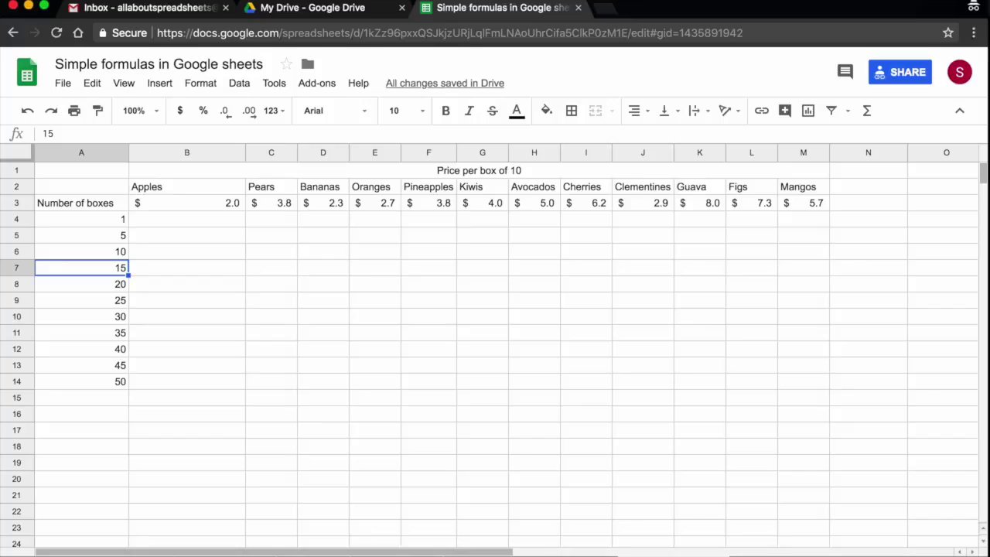
key(Up)
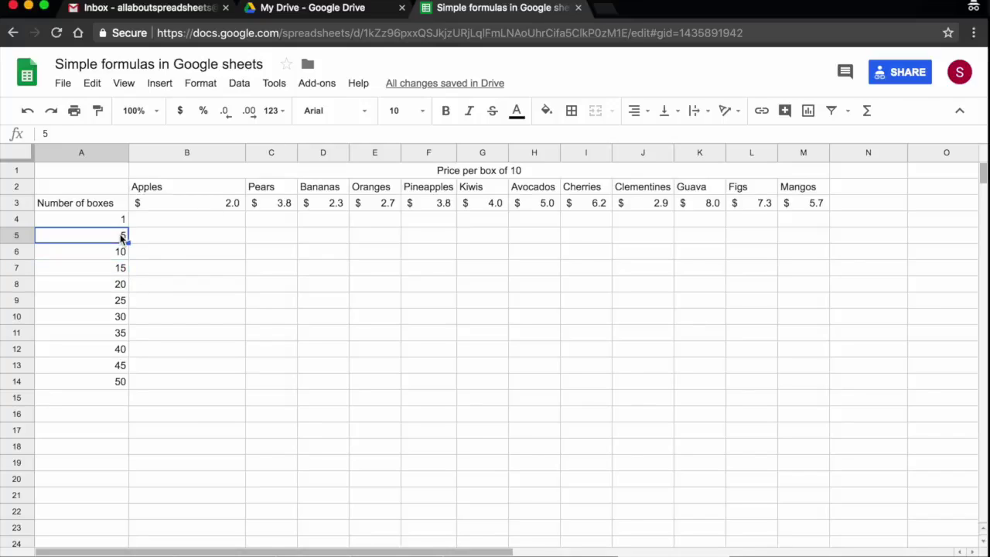
key(Down)
key(Down)
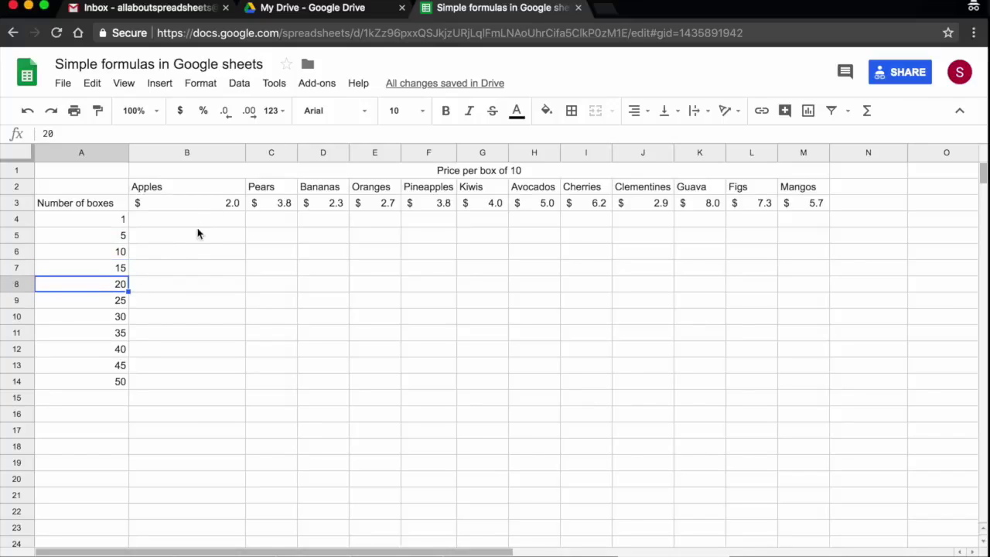
Step: Enter the formula =A4*B3 in cell B4 to multiply the number of boxes by the apple price
click(196, 223)
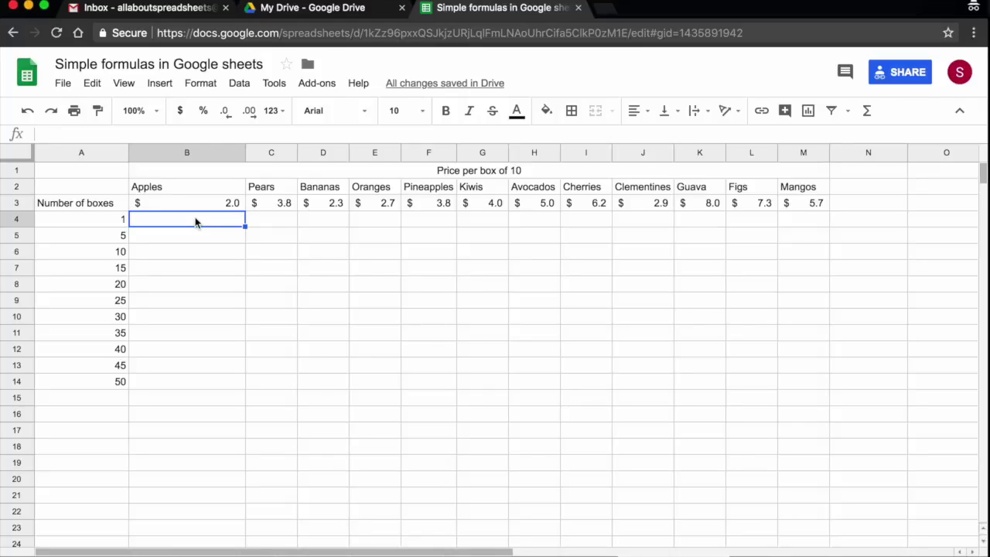
text(=)
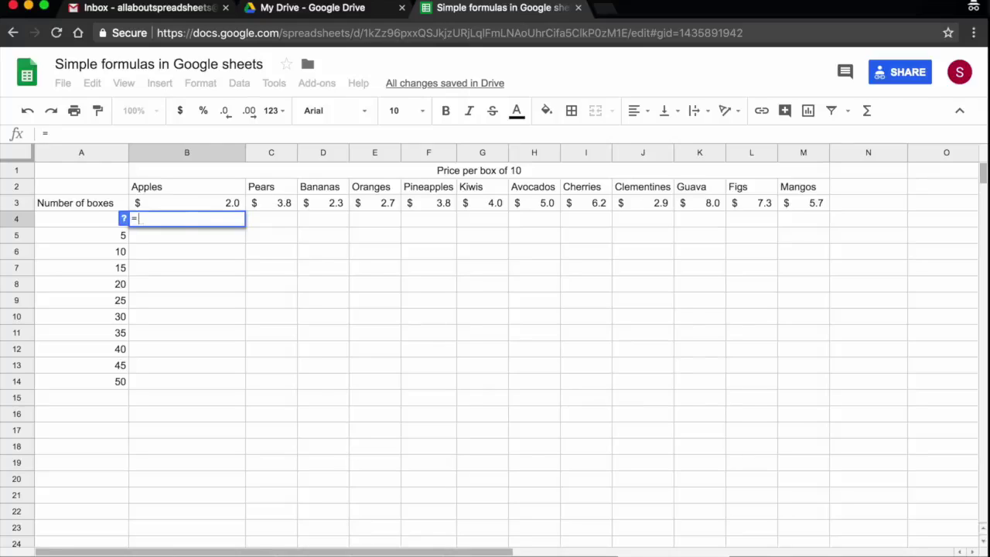
click(86, 223)
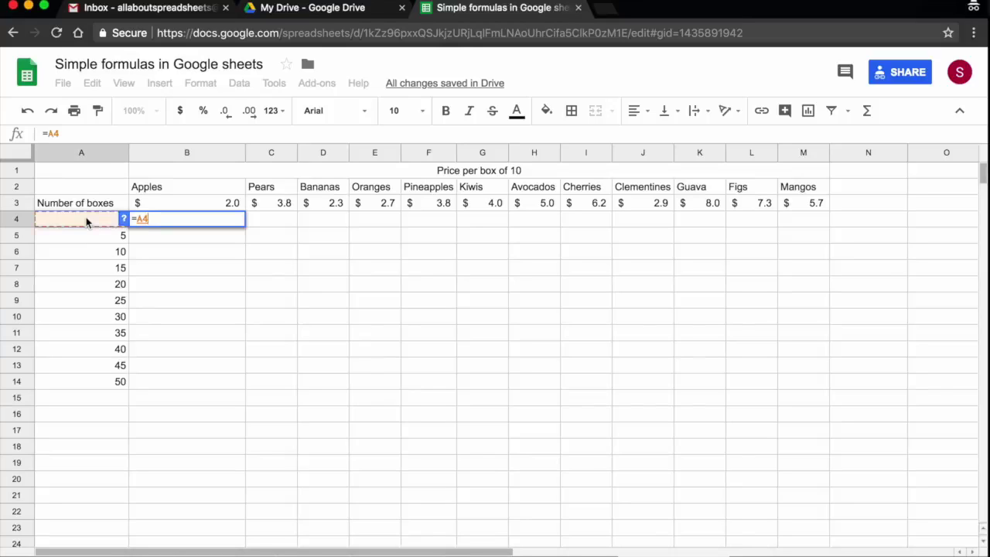
text(*)
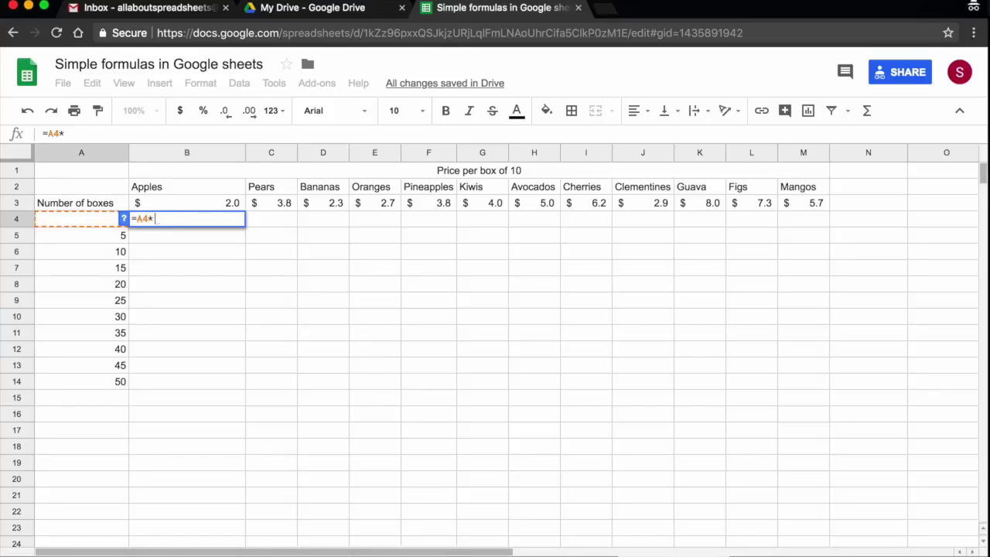
click(191, 204)
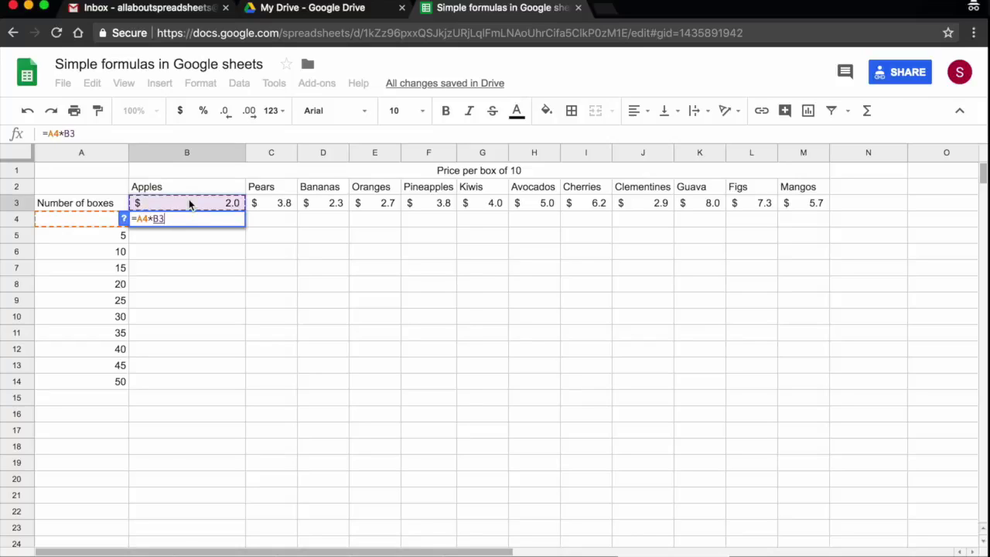
key(Return)
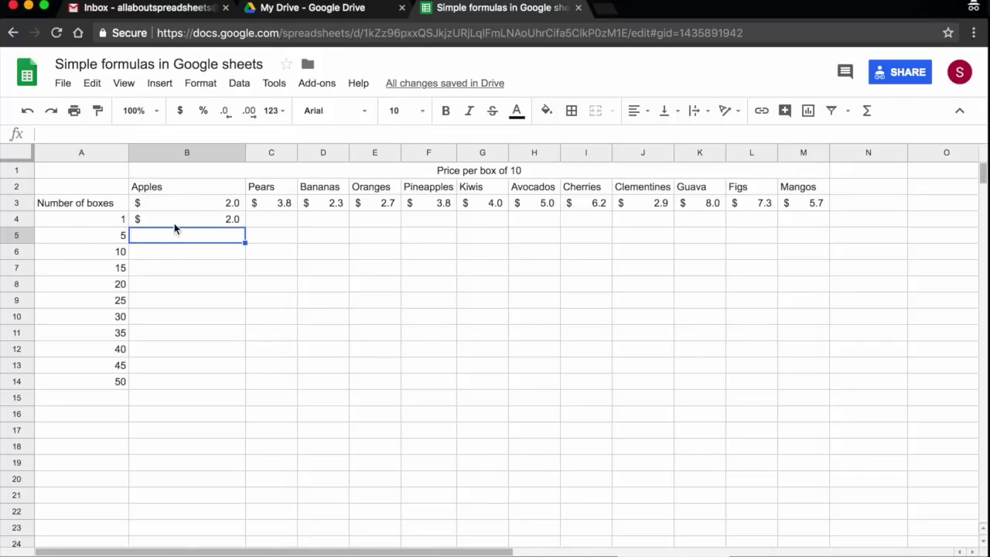
Step: Try filling the relative formula from B4 across the range B4:M14, and clear the filled range
click(222, 220)
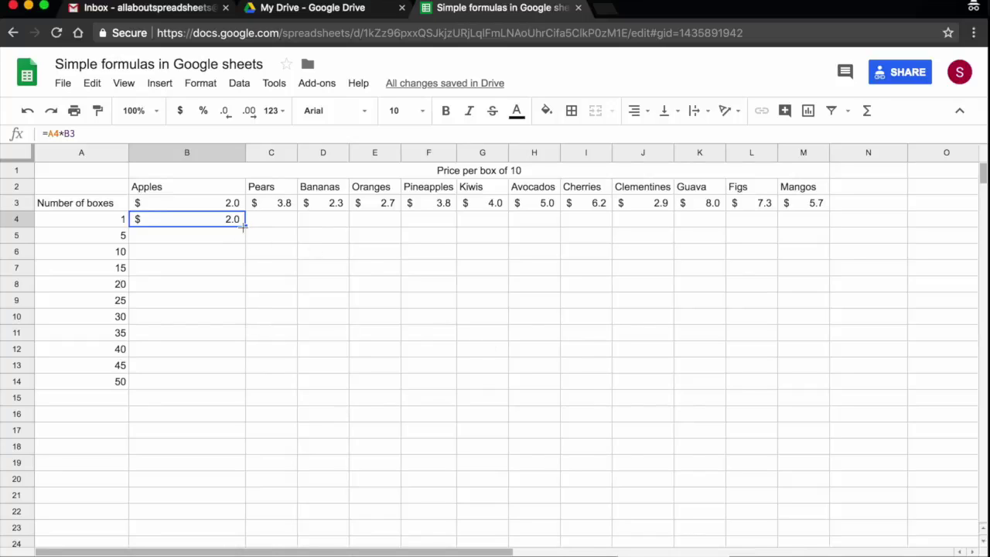
drag(245, 226, 791, 386)
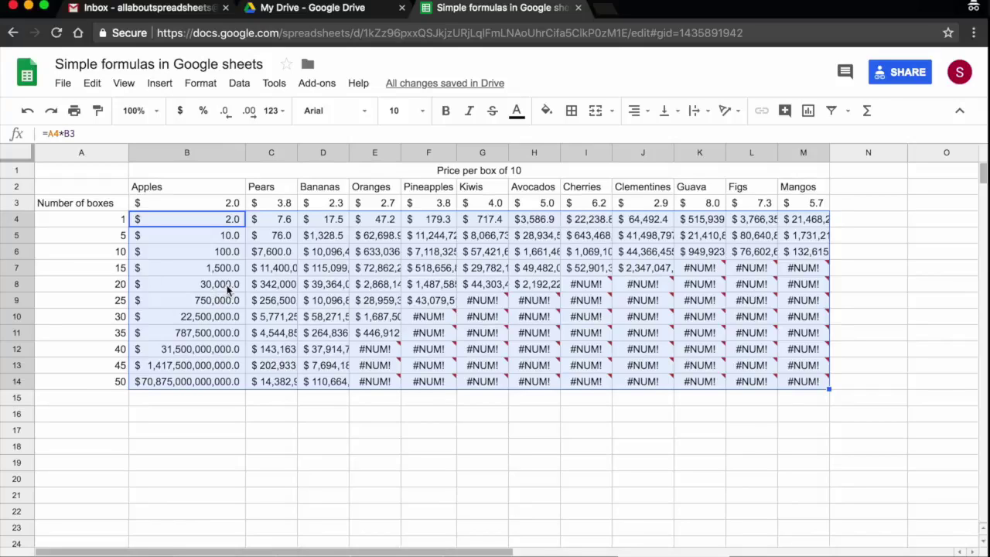
key(Delete)
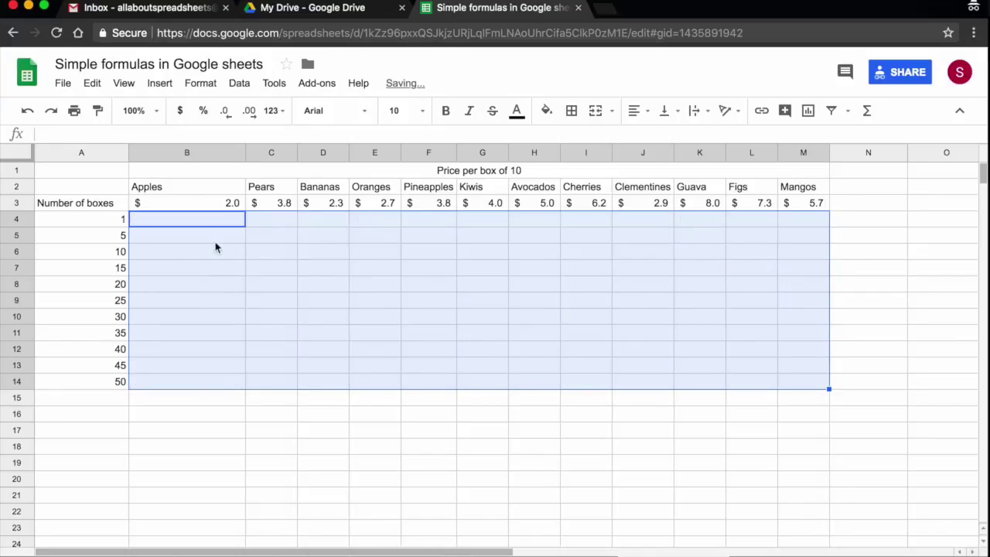
Step: Start the formula =A4*B3 in cell B4, referencing the first box quantity and the apple price
click(182, 220)
text(=)
click(98, 222)
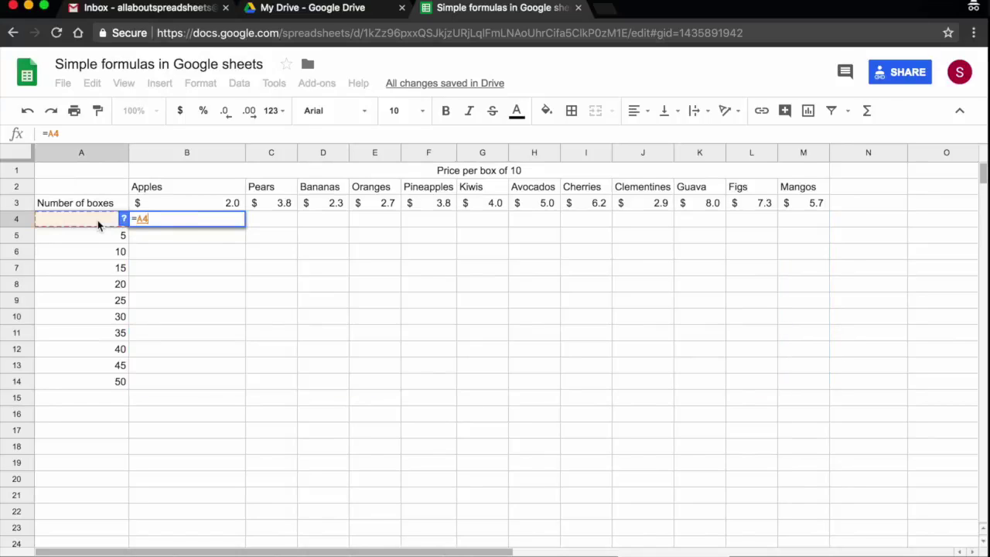
text(*)
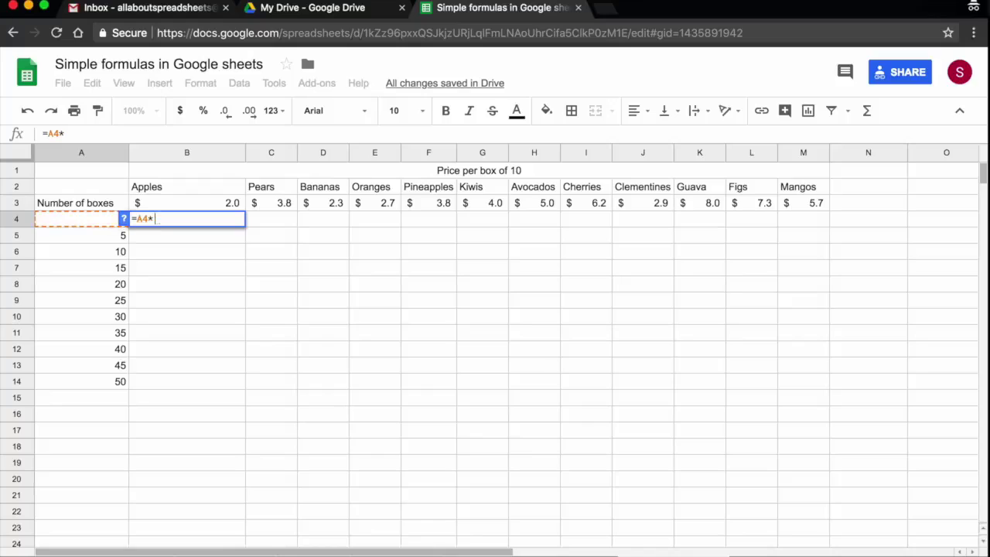
click(193, 206)
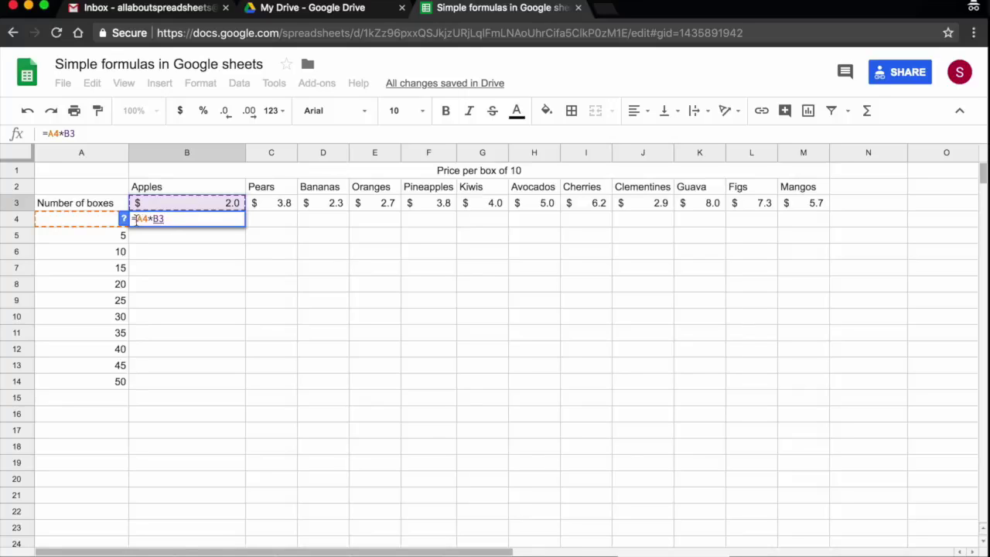
Step: Lock column A and row 3 in the B4 formula, making it =$A4*B$3, and enter it
drag(135, 220, 149, 220)
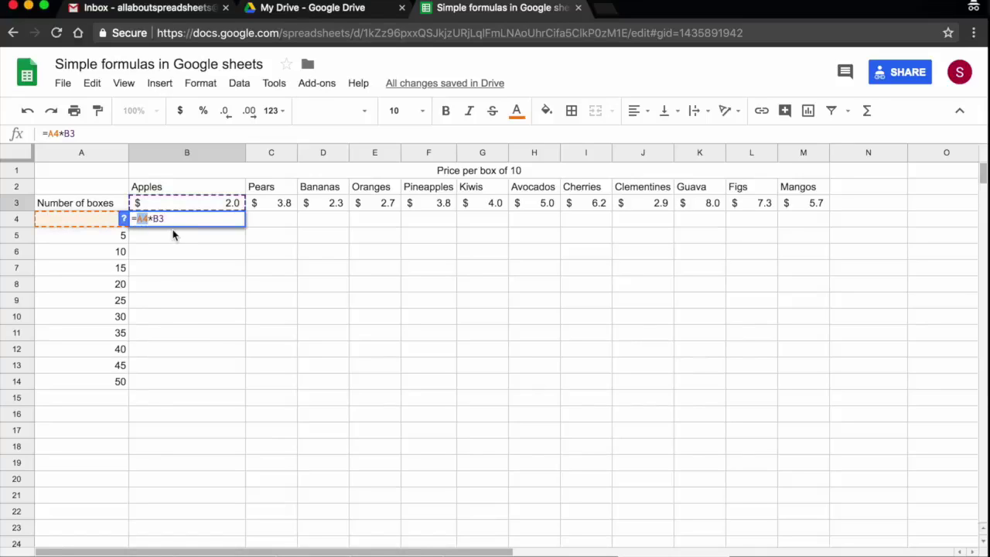
click(138, 220)
text($)
click(158, 221)
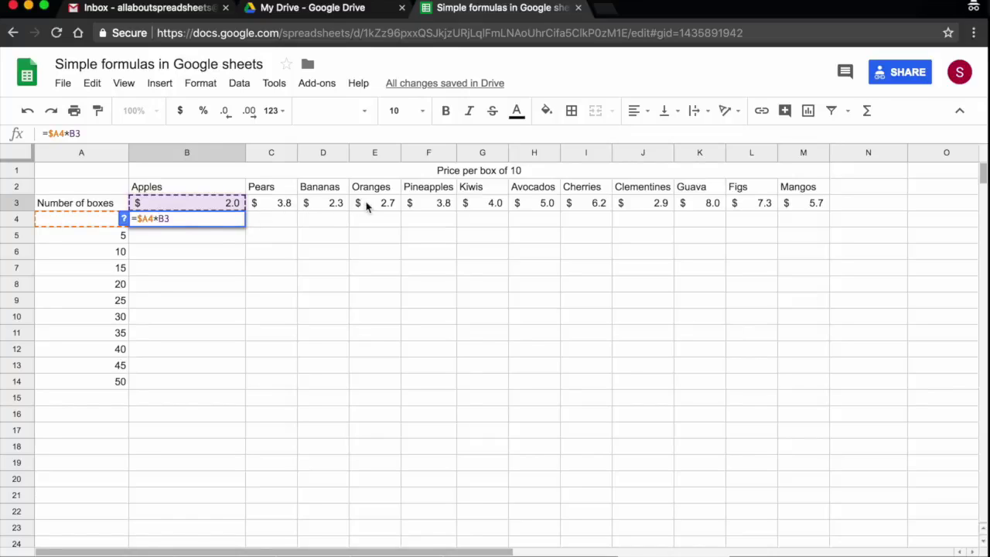
click(159, 219)
text($)
key(Return)
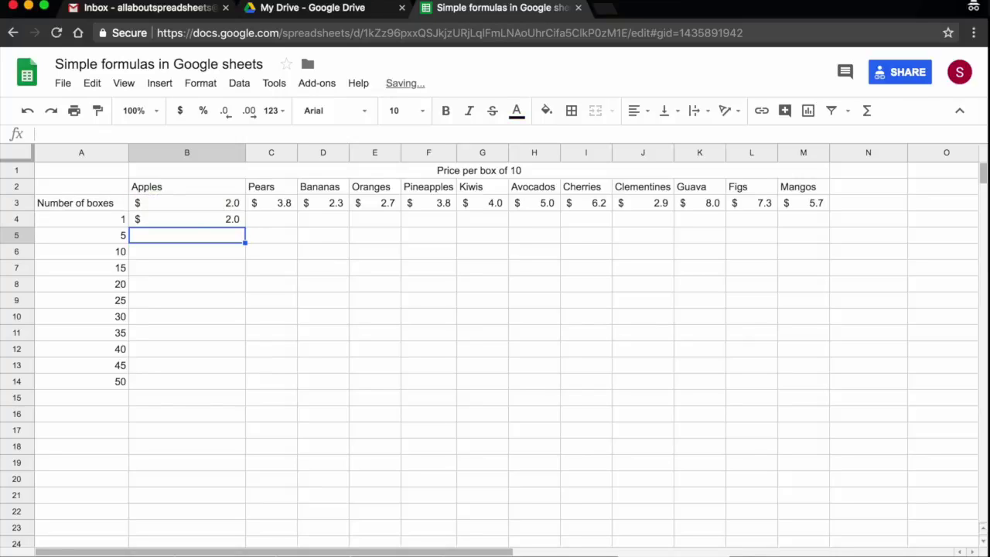
Step: Fill the B4 formula down to row 14 and across to column M, and clear the filled range
click(222, 221)
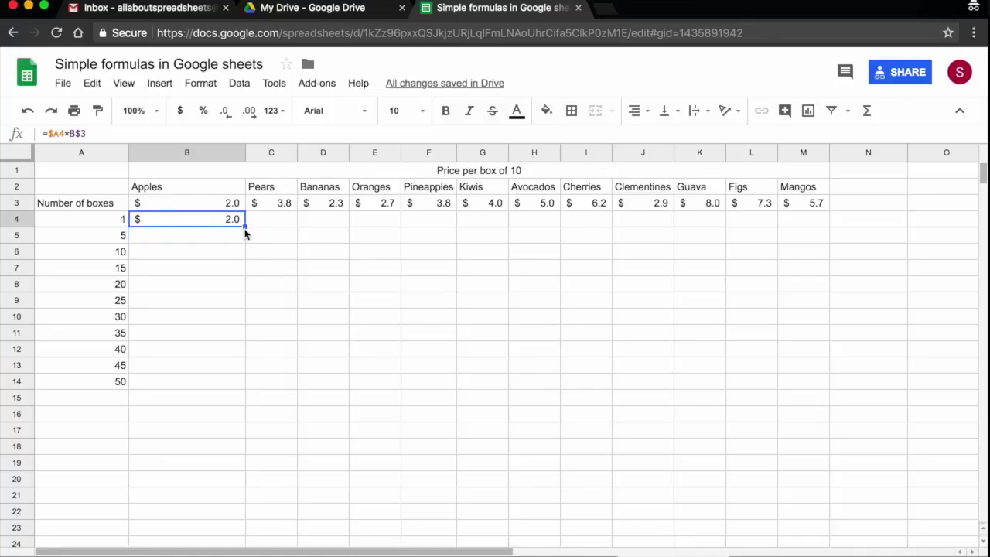
drag(244, 226, 235, 388)
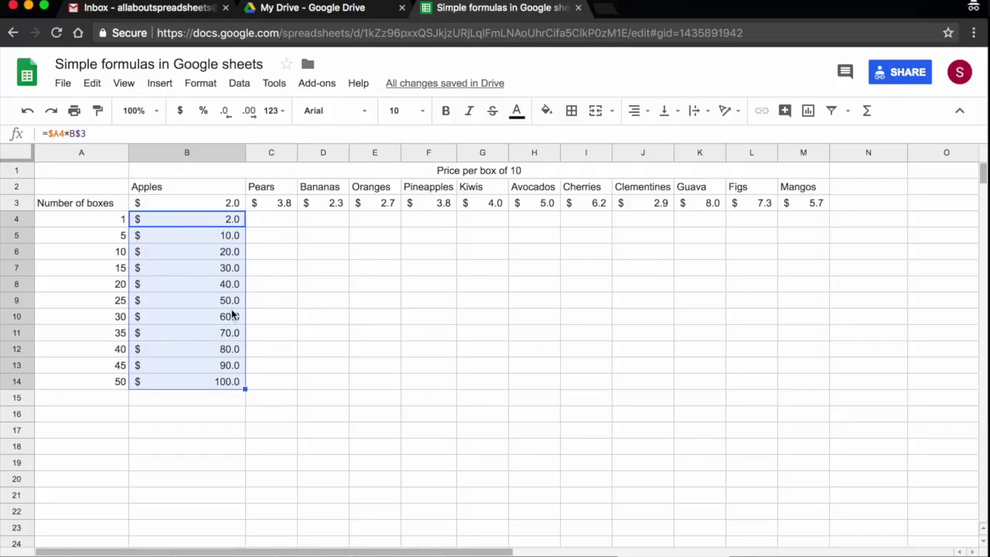
drag(244, 389, 787, 380)
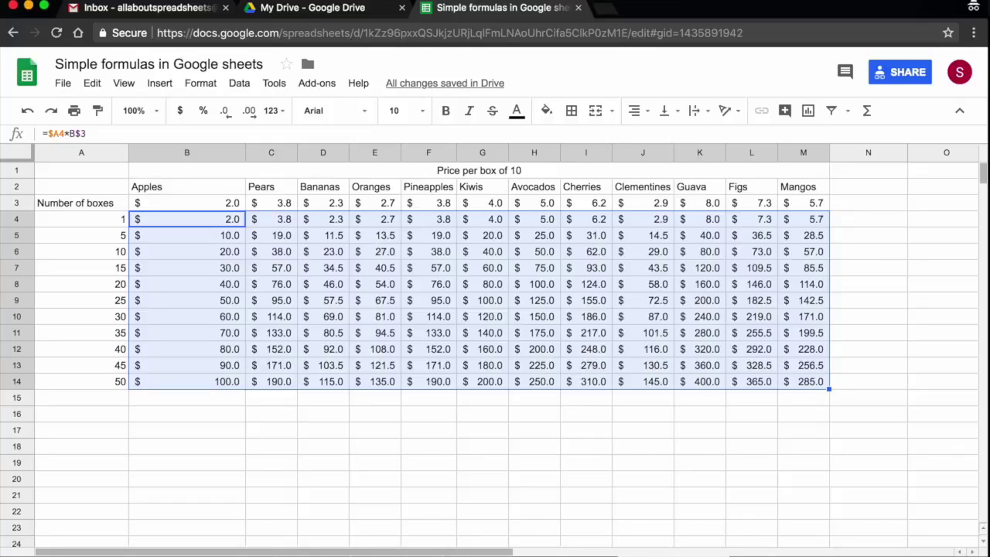
key(Delete)
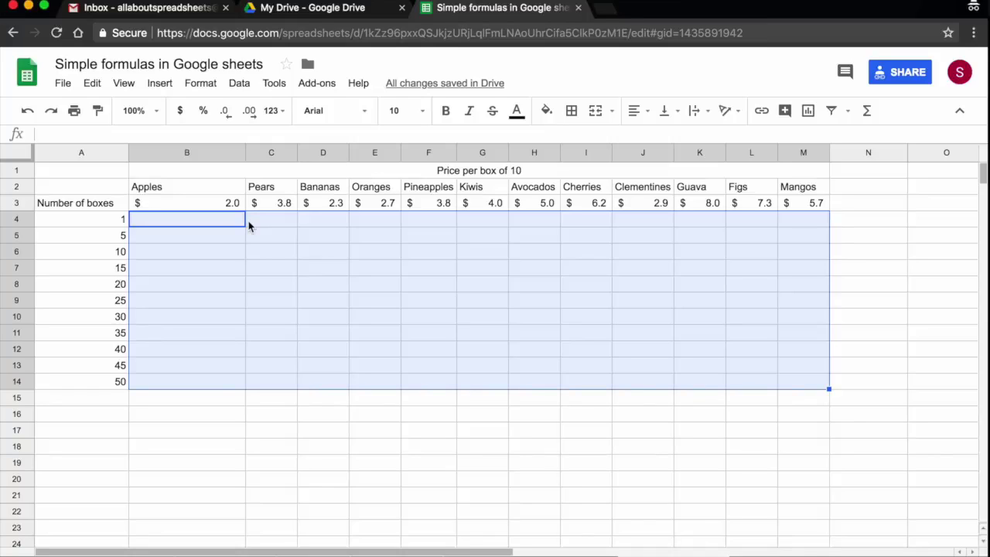
Step: Build the formula =$A4*B3 in cell B4, with the column of the box-quantity reference locked
text(=)
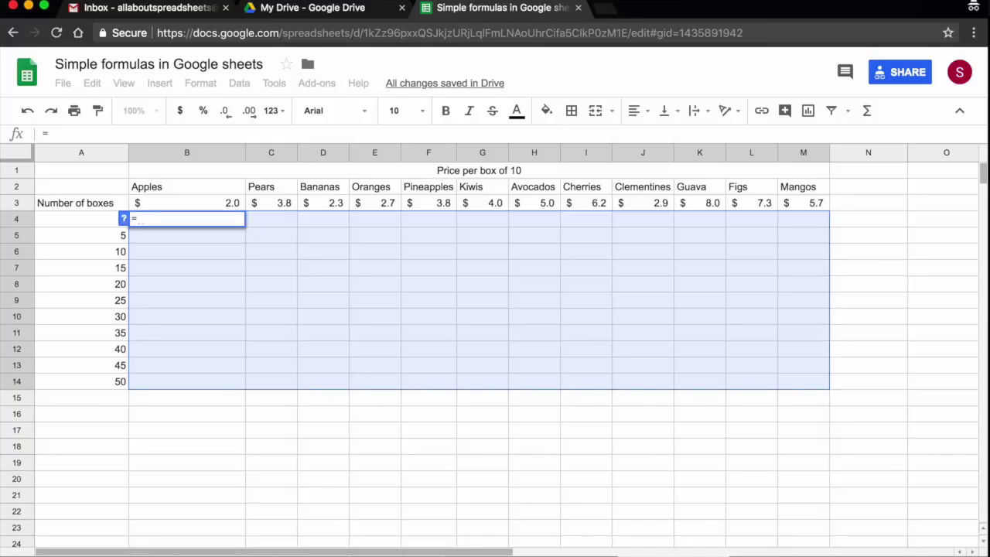
click(81, 225)
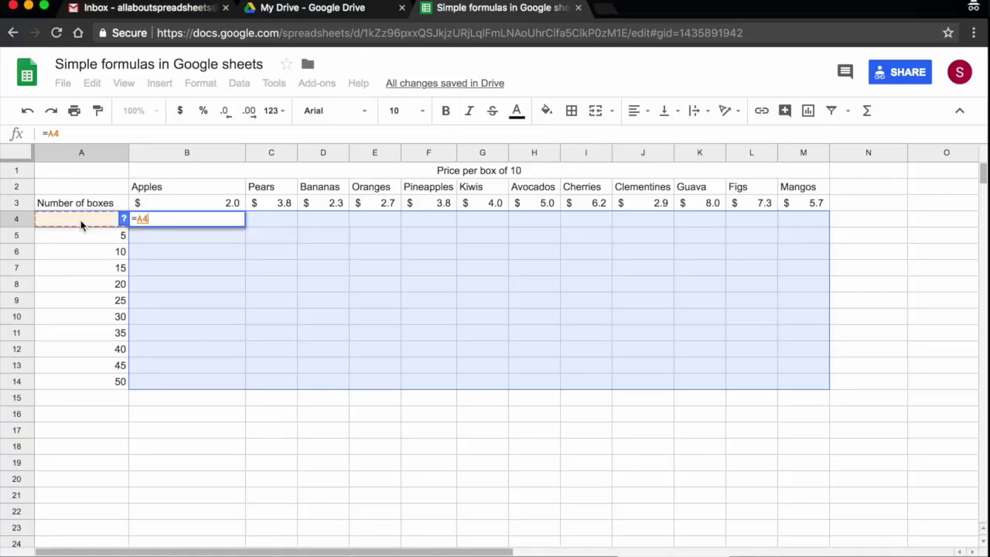
text(*)
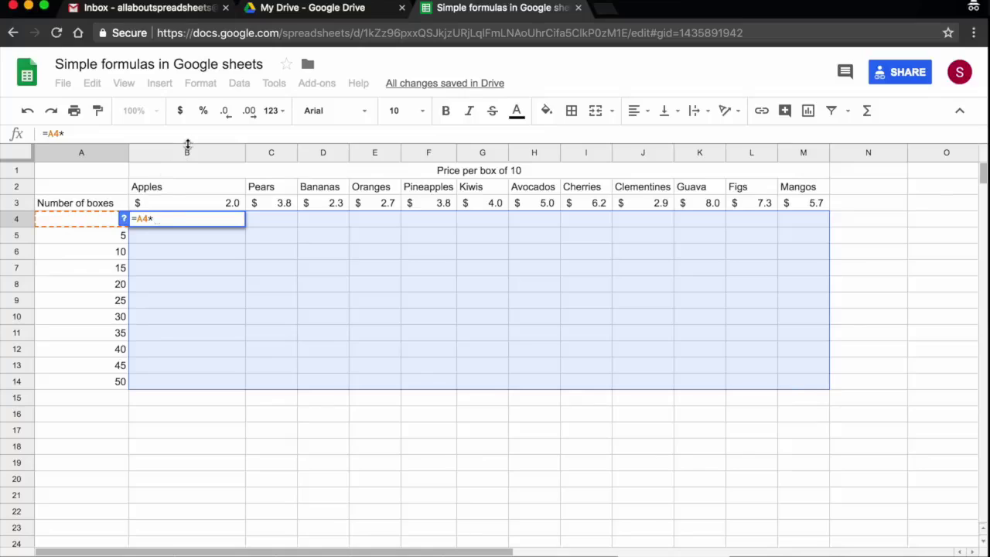
click(185, 205)
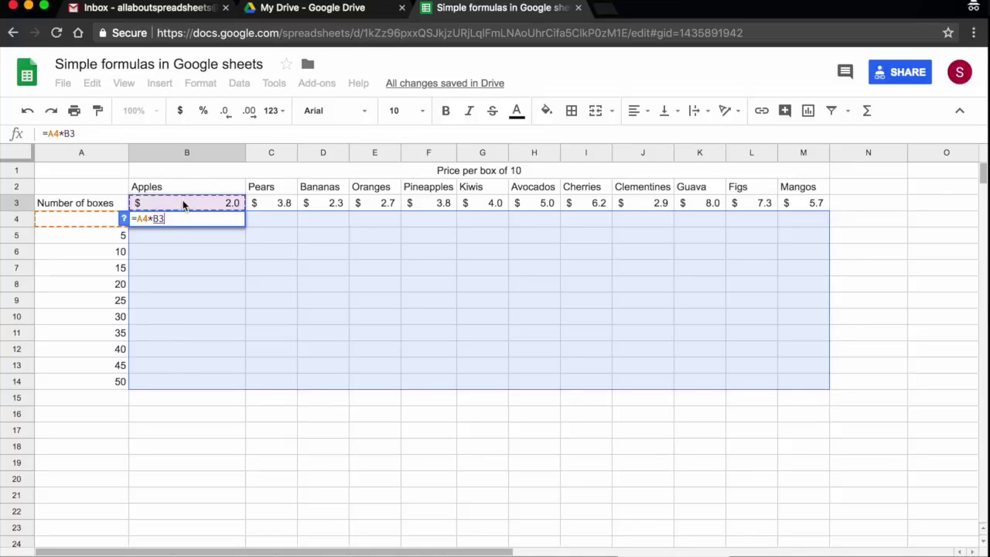
drag(135, 220, 149, 220)
click(137, 219)
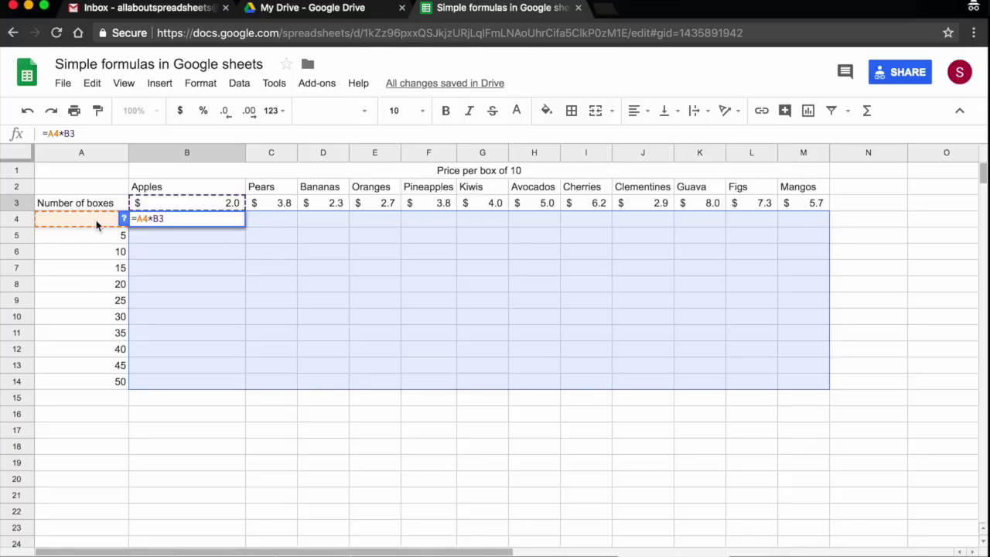
text($)
Step: Cycle the B3 reference in B4 through its absolute reference forms to B$3, and enter the formula =$A4*B$3
click(156, 218)
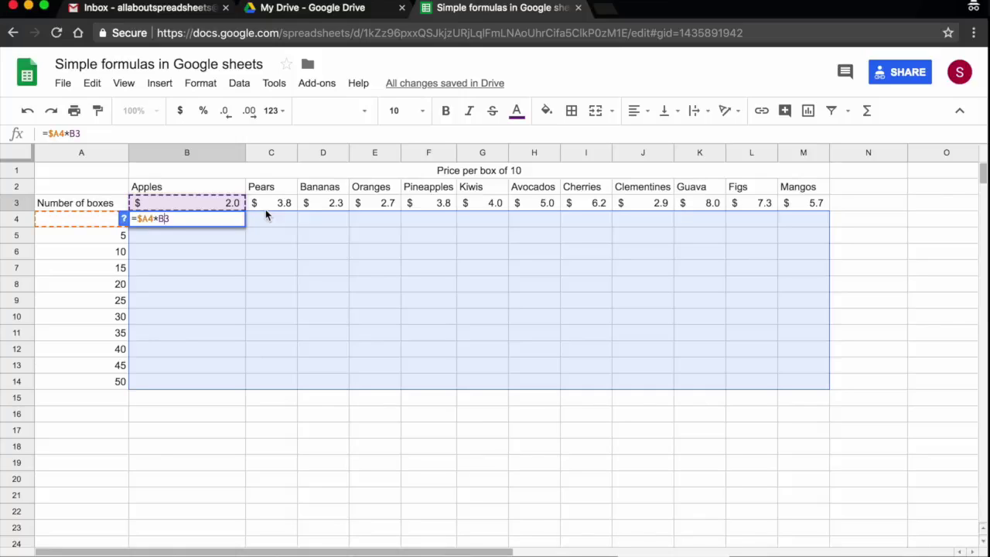
key(F4)
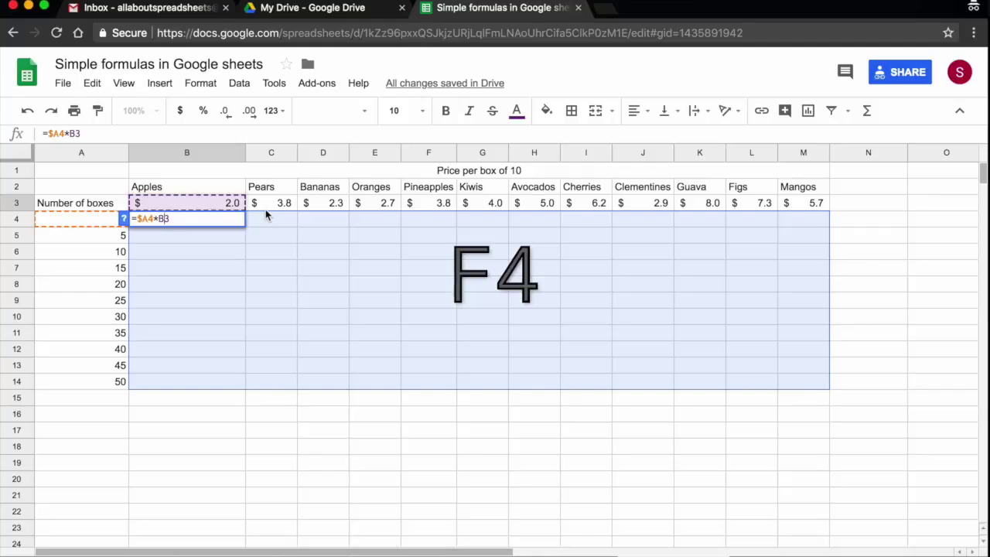
key(F4)
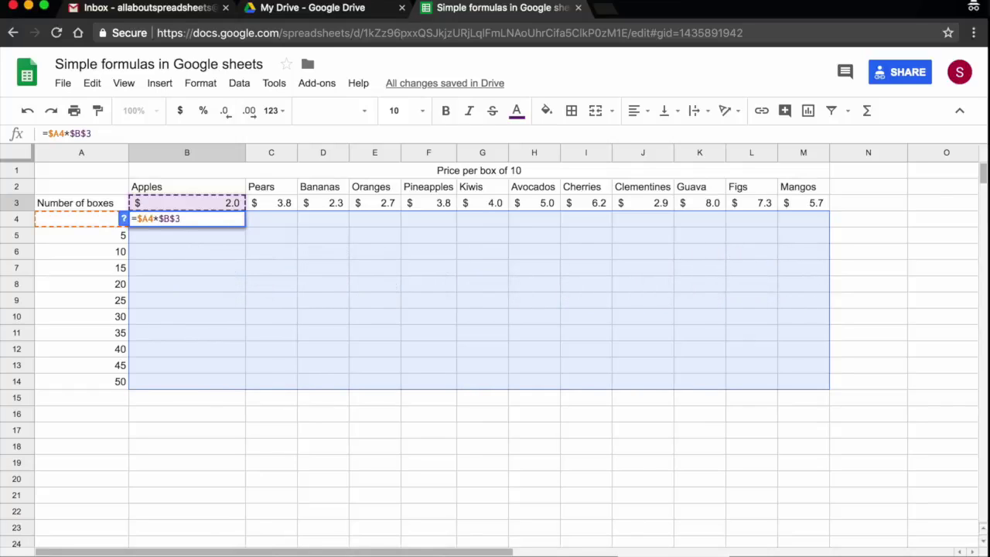
key(F4)
key(F4)
key(F4)
key(F4)
key(F4)
click(221, 219)
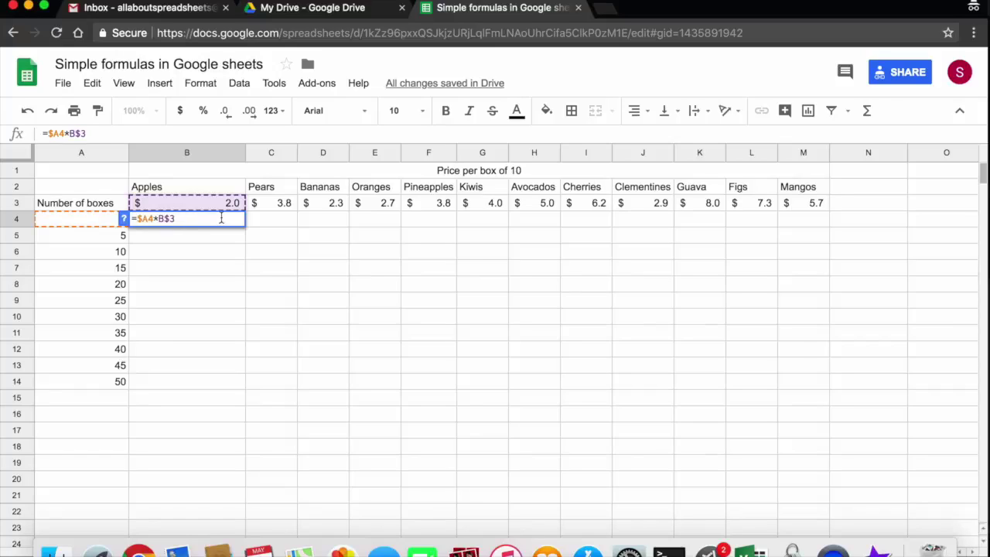
key(Return)
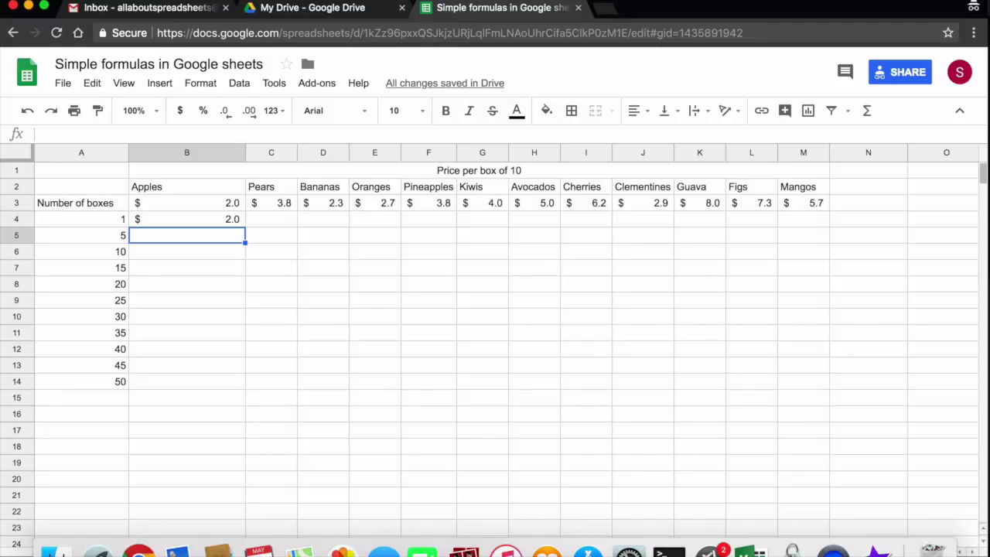
Step: Fill the formula from B4 across the whole price table, B4:M14
click(221, 219)
drag(244, 226, 821, 391)
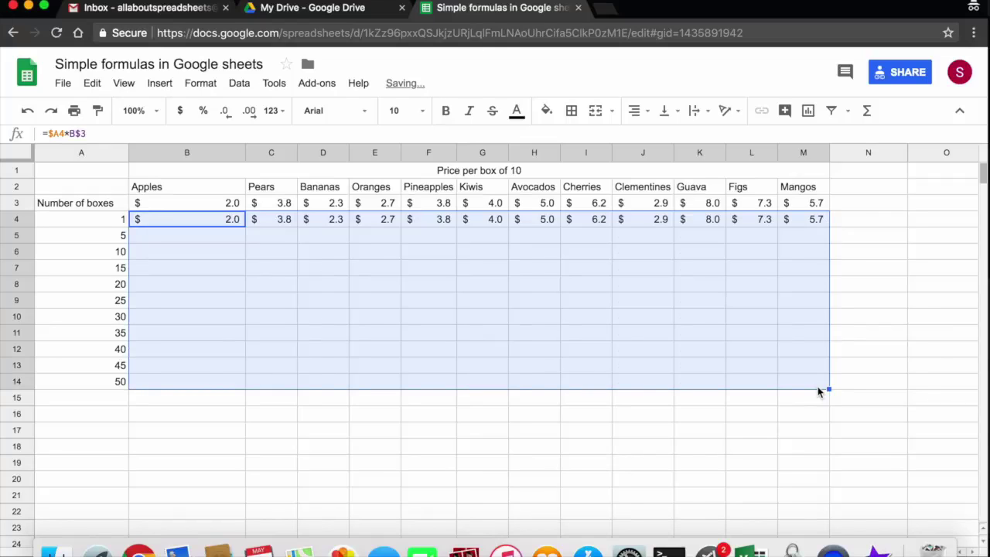